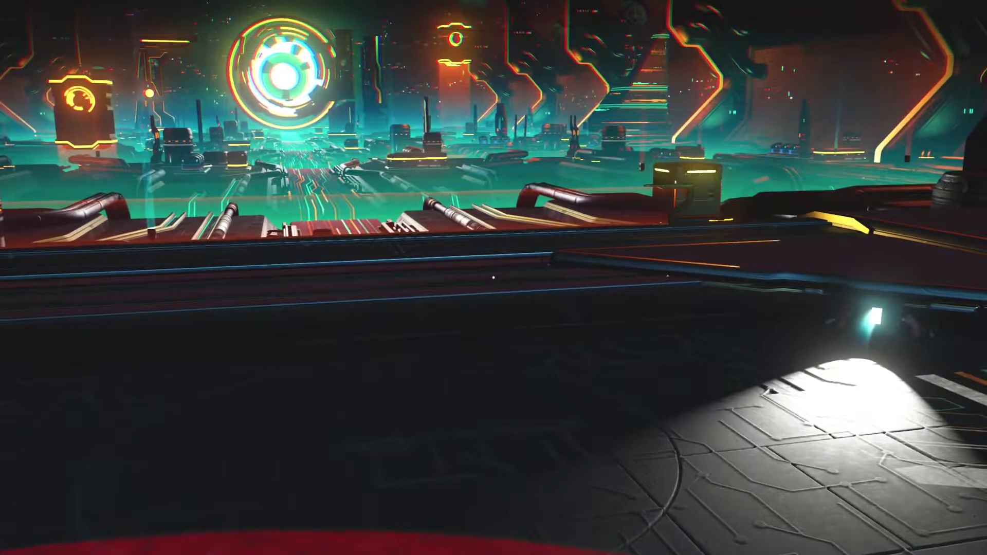
Walk past the ledge and landing pads to the raised central area by the vendor terminals.
key(w)
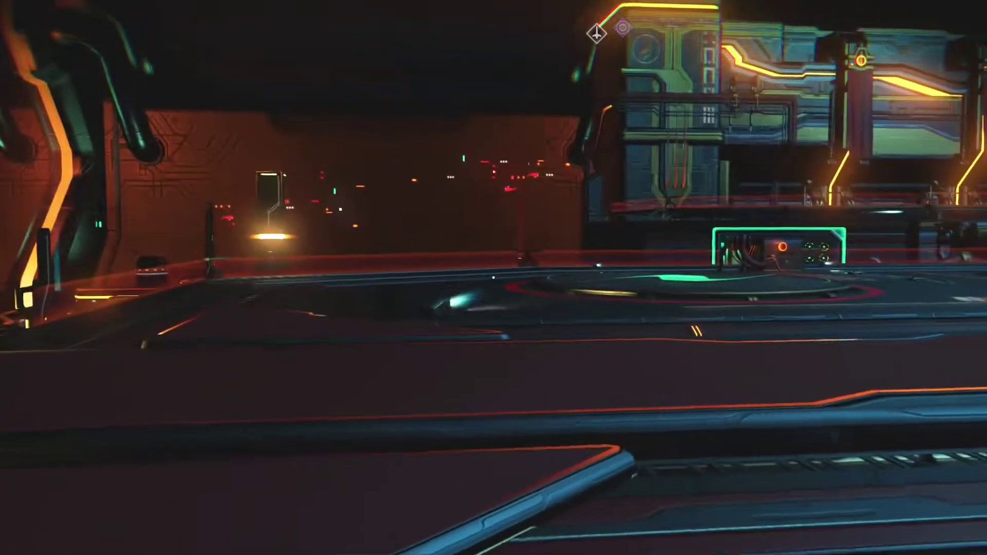
key(w)
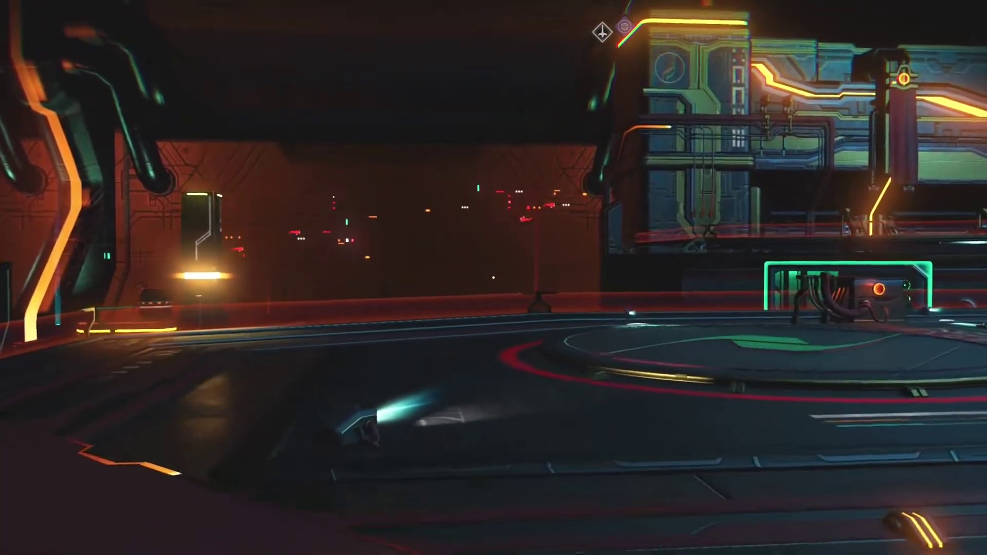
key(a)
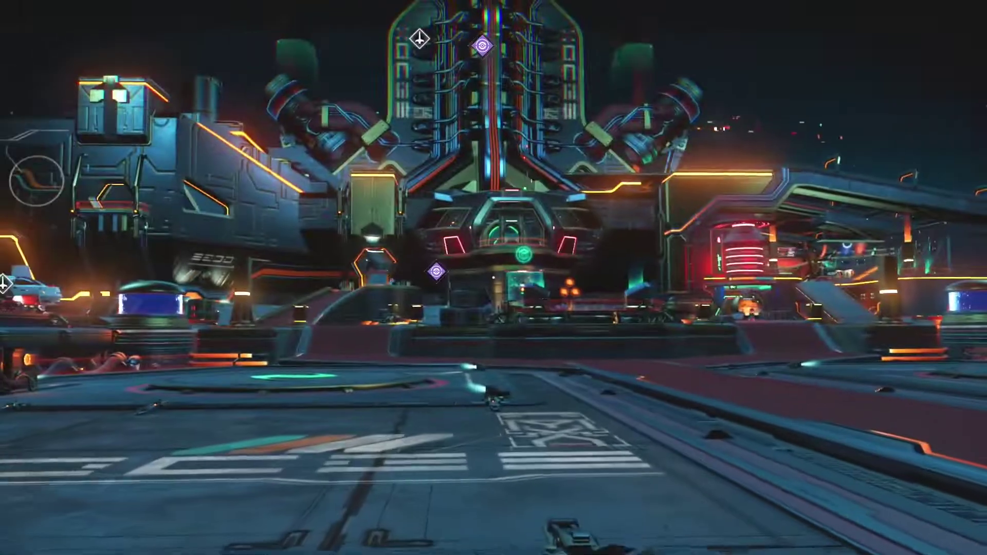
key(w)
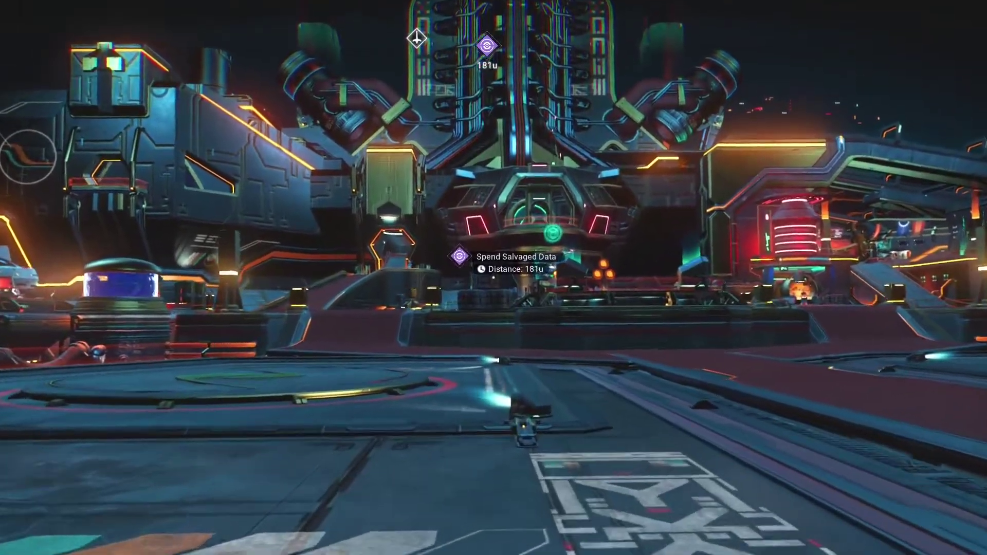
key(w)
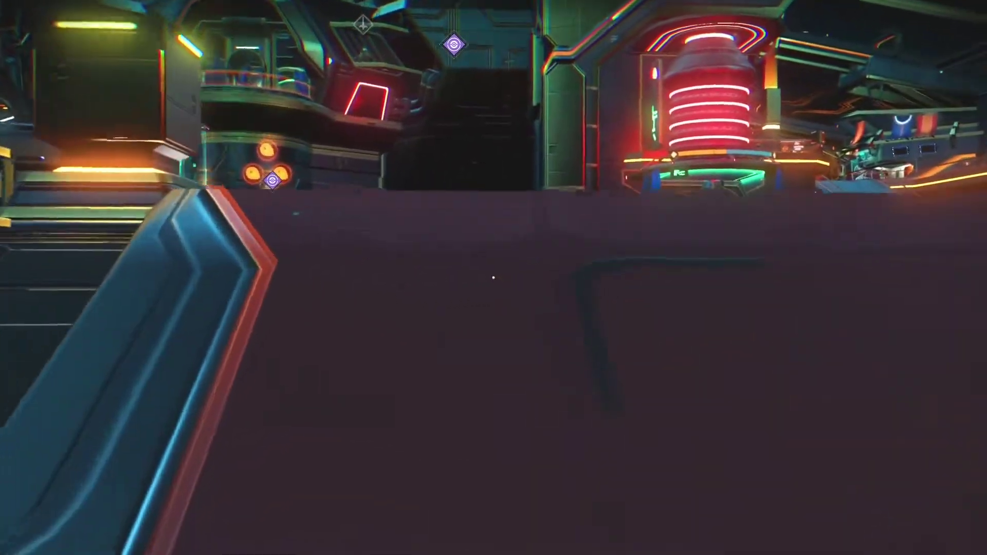
key(w)
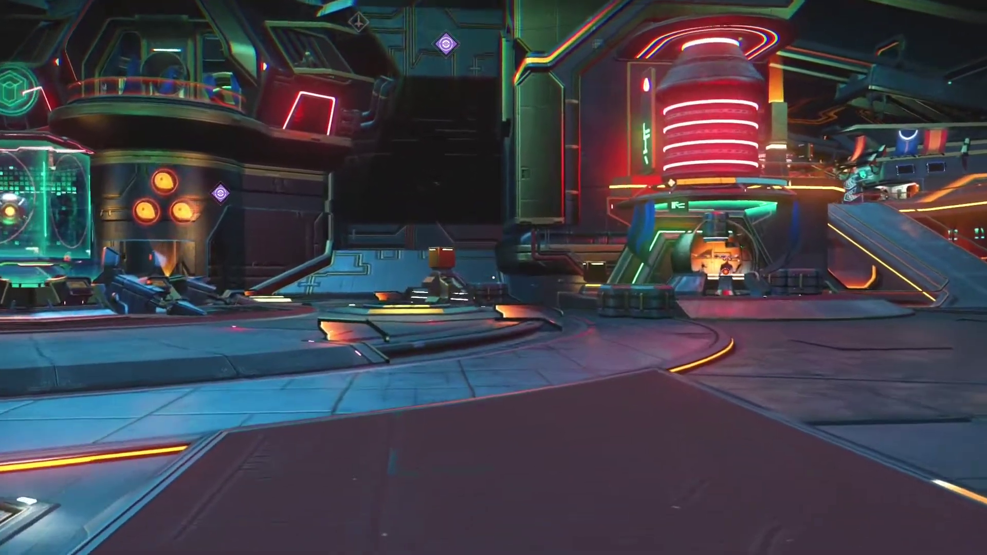